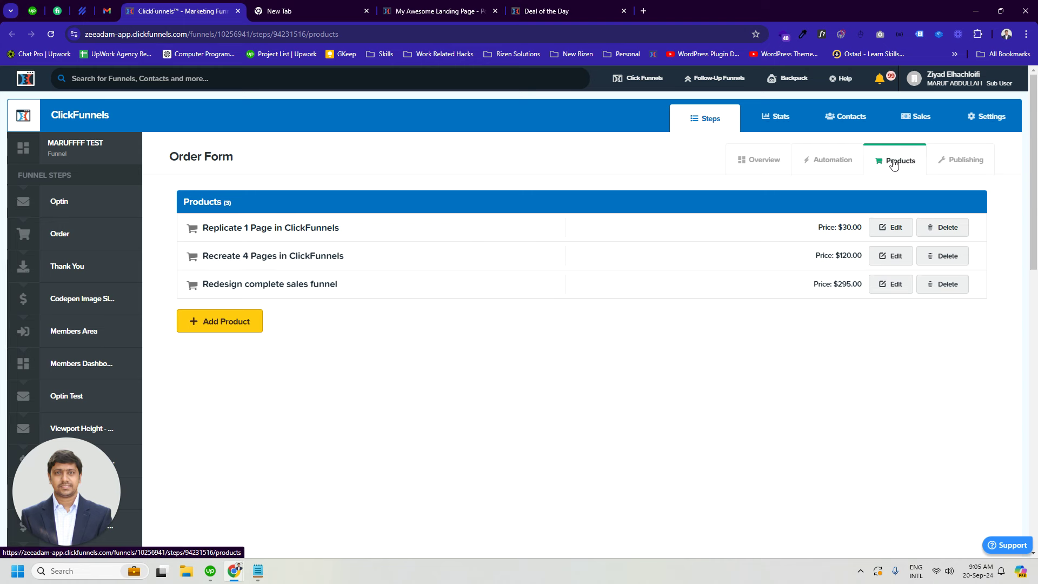
Copy the 'Recreate 4 Pages in ClickFunnels' edit link into a new tab to read its product ID
{"action": "left_click", "coordinate": [893, 257]}
{"action": "right_click", "coordinate": [893, 255]}
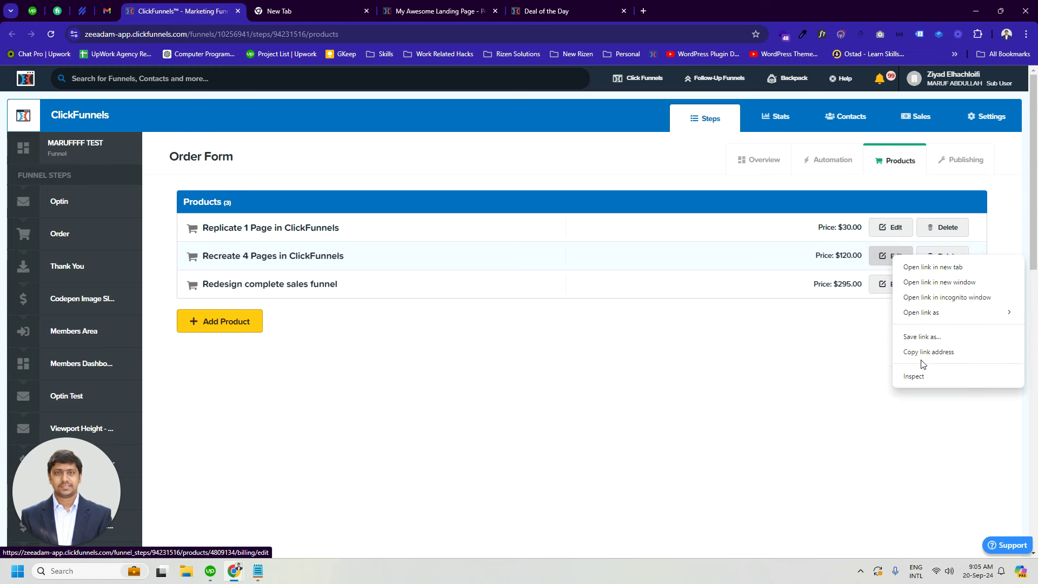
{"action": "left_click", "coordinate": [922, 364]}
{"action": "left_click", "coordinate": [279, 11]}
{"action": "type", "text": "https://zeeadam-app.clickfunnels.com/funnel_steps/94231516/products/4809134/billing/edit"}
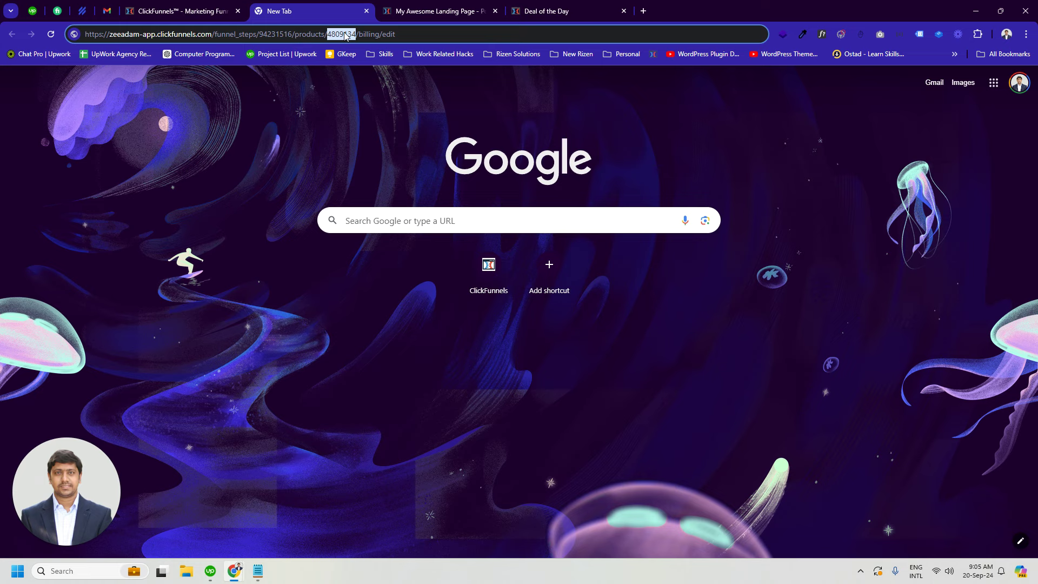
Select the custom-top-product CSS rules in the script notes
{"action": "left_click", "coordinate": [438, 11]}
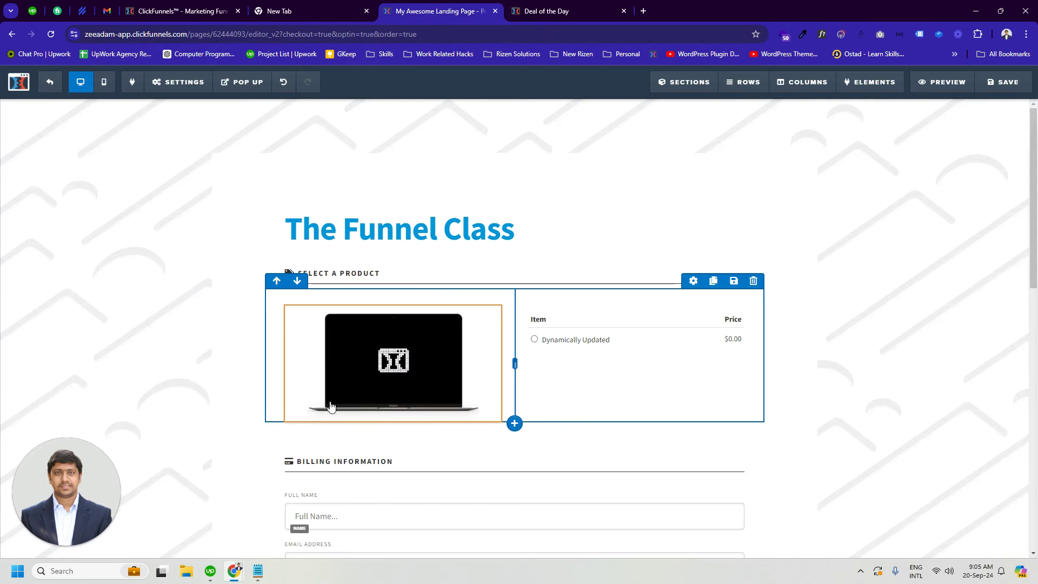
{"action": "left_click", "coordinate": [260, 575]}
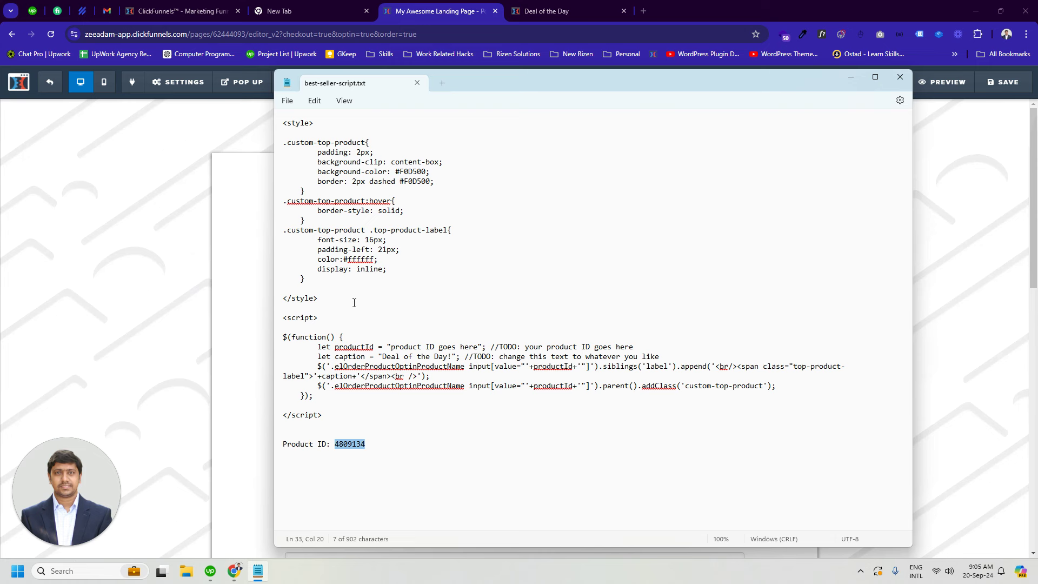
{"action": "left_click_drag", "start_coordinate": [315, 280], "coordinate": [264, 145]}
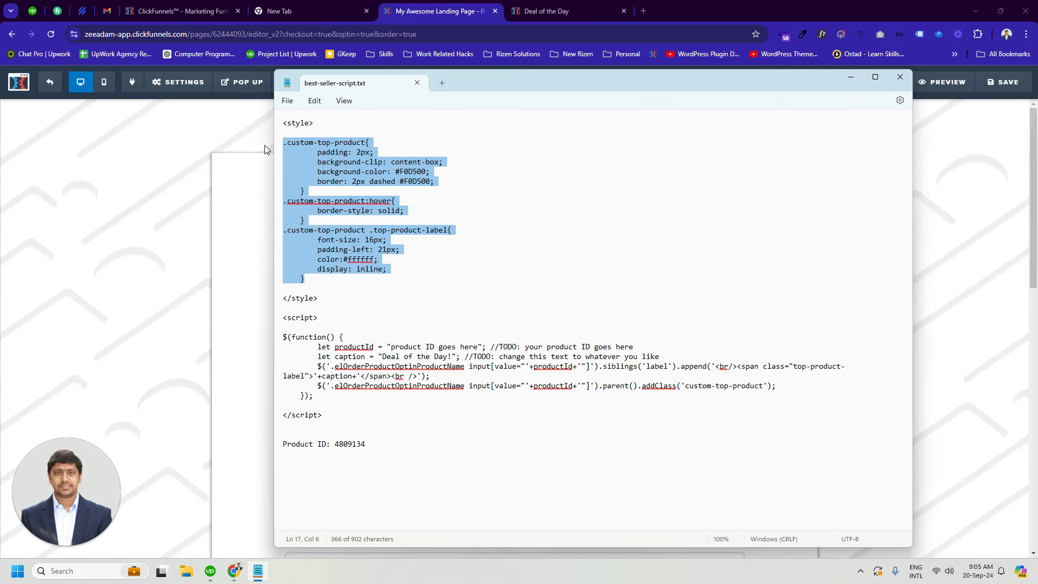
Paste the CSS rules into the order page's Settings > Custom CSS
{"action": "left_click", "coordinate": [402, 11]}
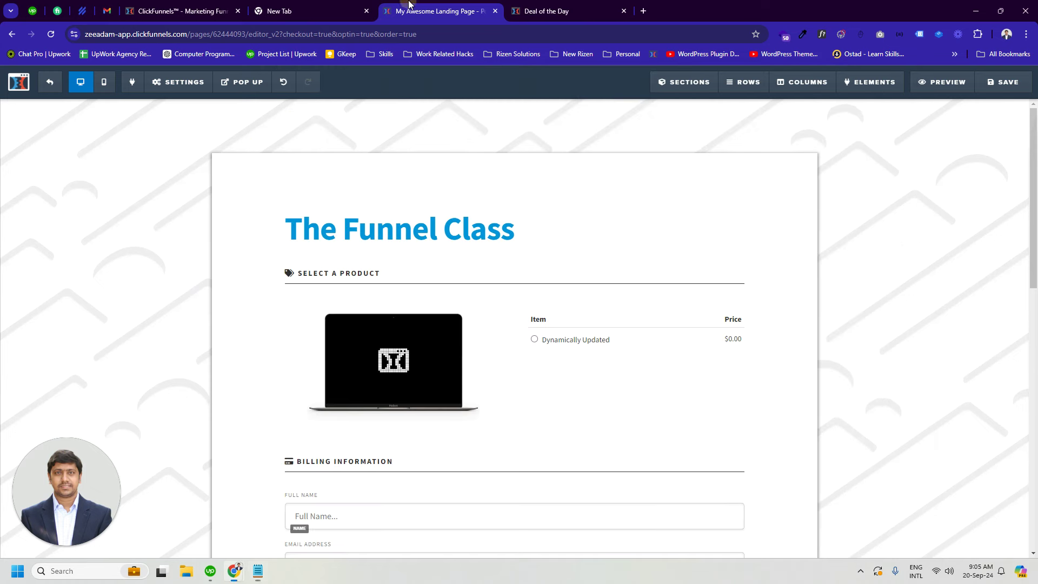
{"action": "mouse_move", "coordinate": [178, 82]}
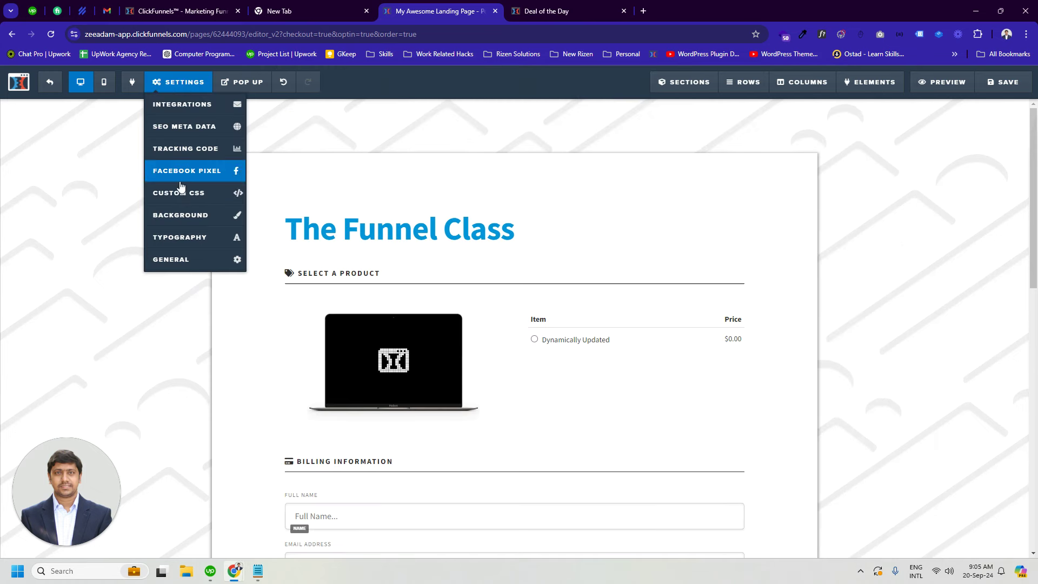
{"action": "left_click", "coordinate": [178, 193]}
{"action": "left_click", "coordinate": [393, 176]}
{"action": "type", "text": ".custom-top-product{         padding: 2px;         background-clip: content-box;         background-color: #F0D500;         border: 2px dashed #F0D500;     } .custom-top-product:hover{         border-style: solid;     } .custom-top-product .top-product-label{         font-size: 16px;         padding-left: 21px;         color:#ffffff;         display: inline;     }"}
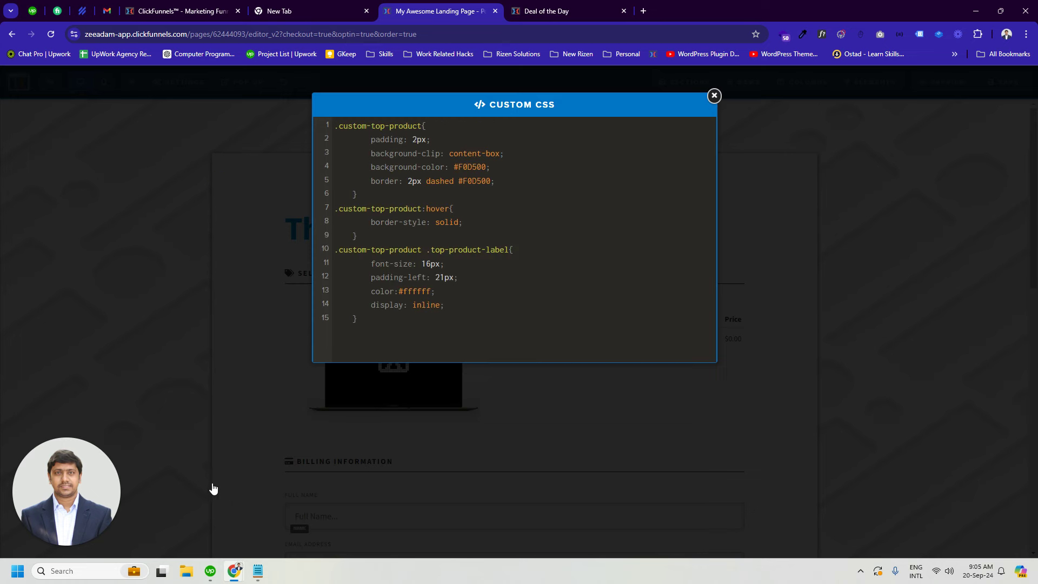
{"action": "left_click", "coordinate": [256, 571]}
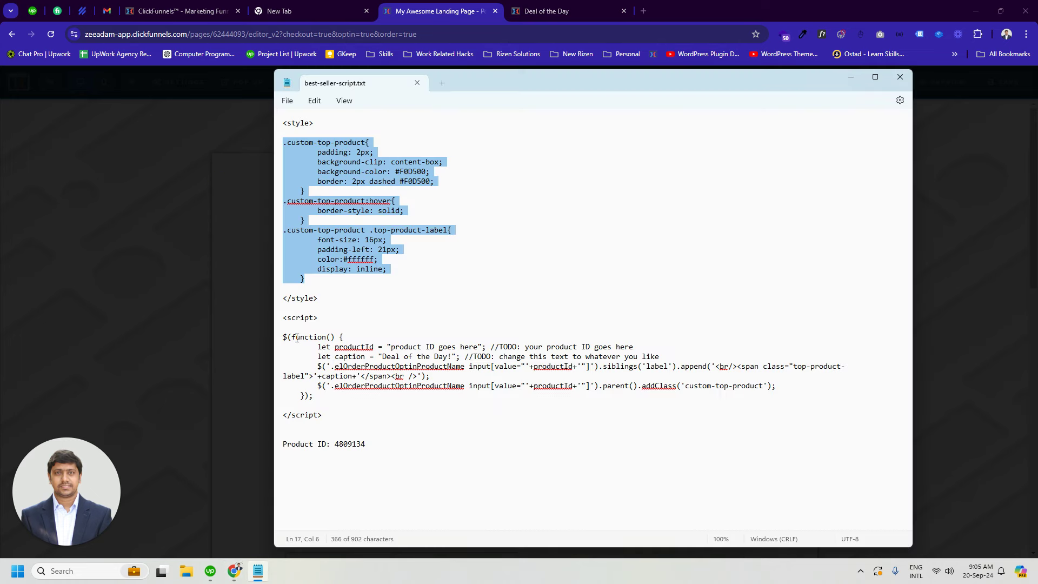
Paste the Deal of the Day script block into the order page's Tracking Code editor
{"action": "left_click", "coordinate": [286, 317]}
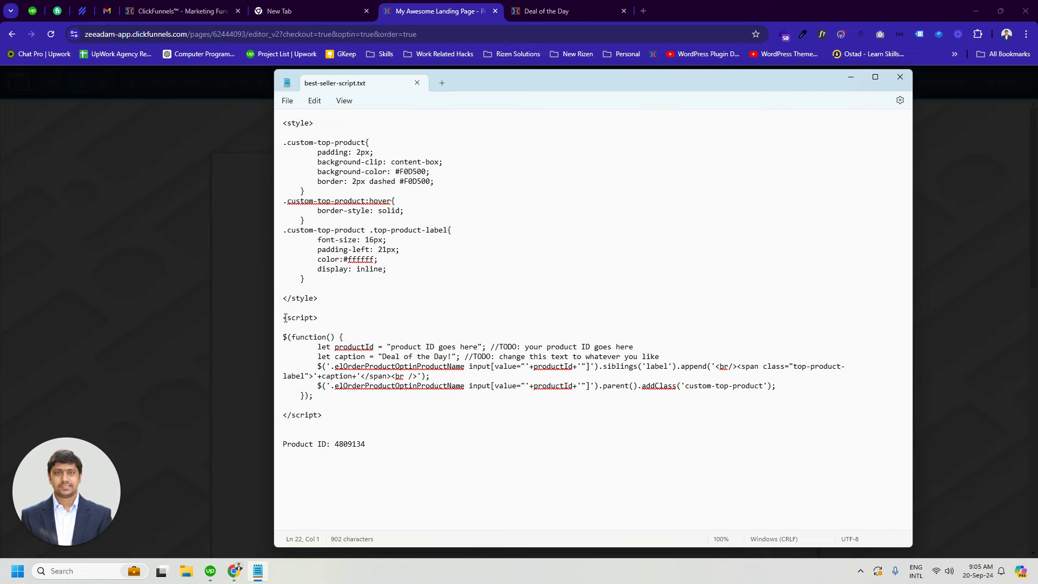
{"action": "left_click_drag", "start_coordinate": [286, 317], "coordinate": [332, 414]}
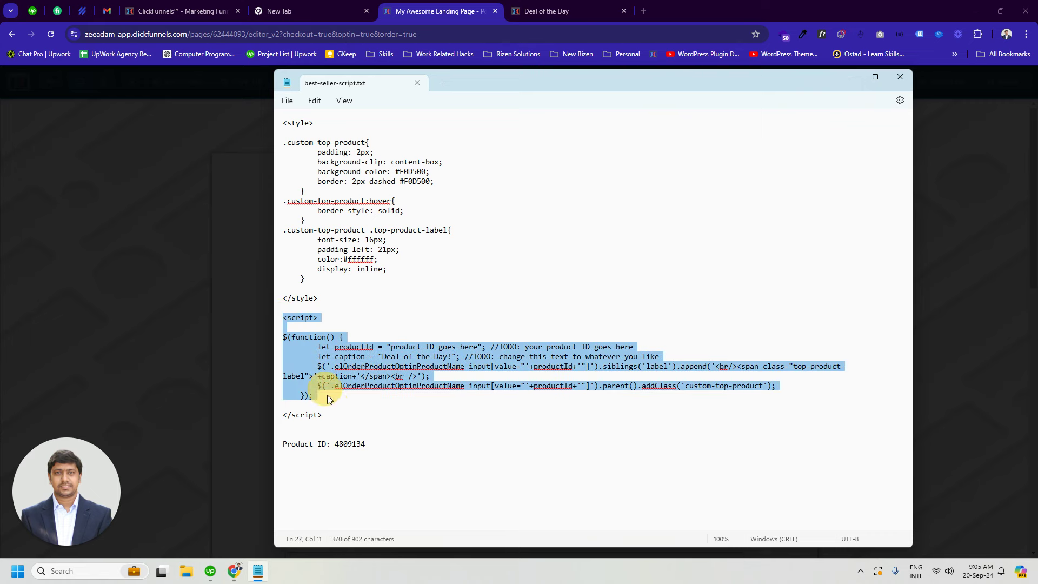
{"action": "left_click", "coordinate": [349, 19]}
{"action": "left_click", "coordinate": [192, 174]}
{"action": "left_click", "coordinate": [182, 84]}
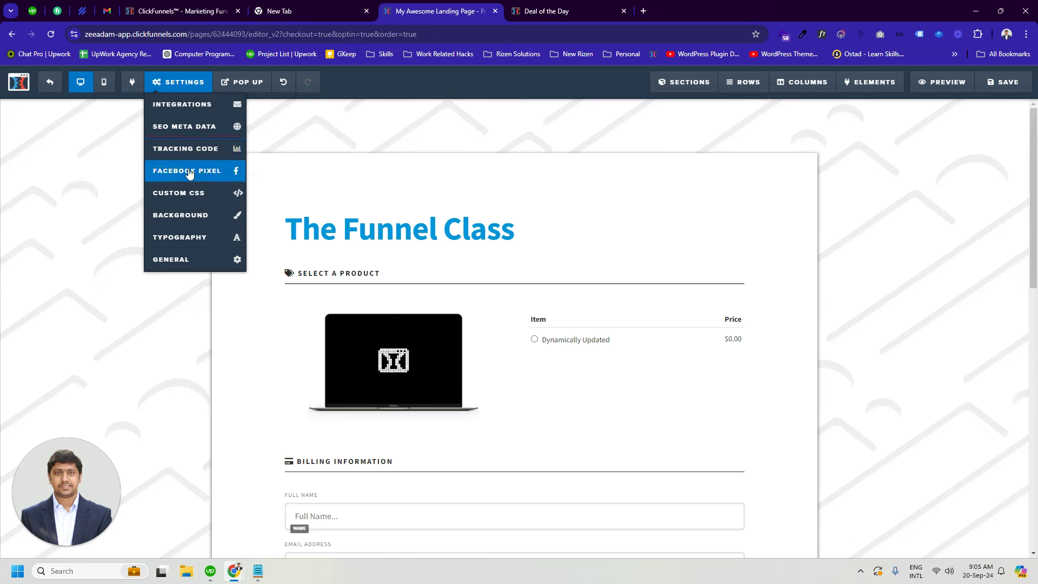
{"action": "left_click", "coordinate": [179, 147]}
{"action": "left_click", "coordinate": [494, 209]}
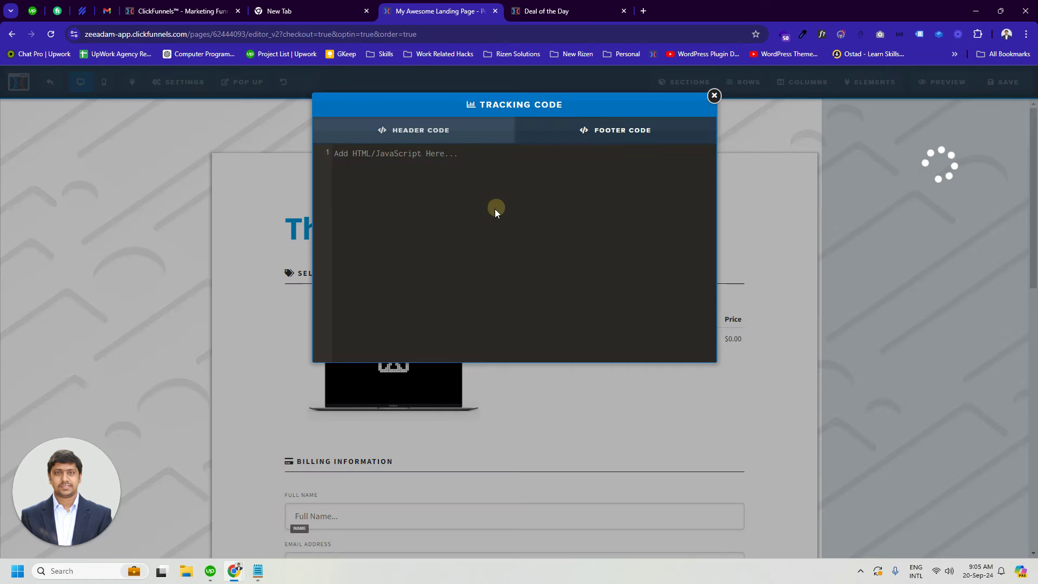
{"action": "key", "text": "ctrl+v"}
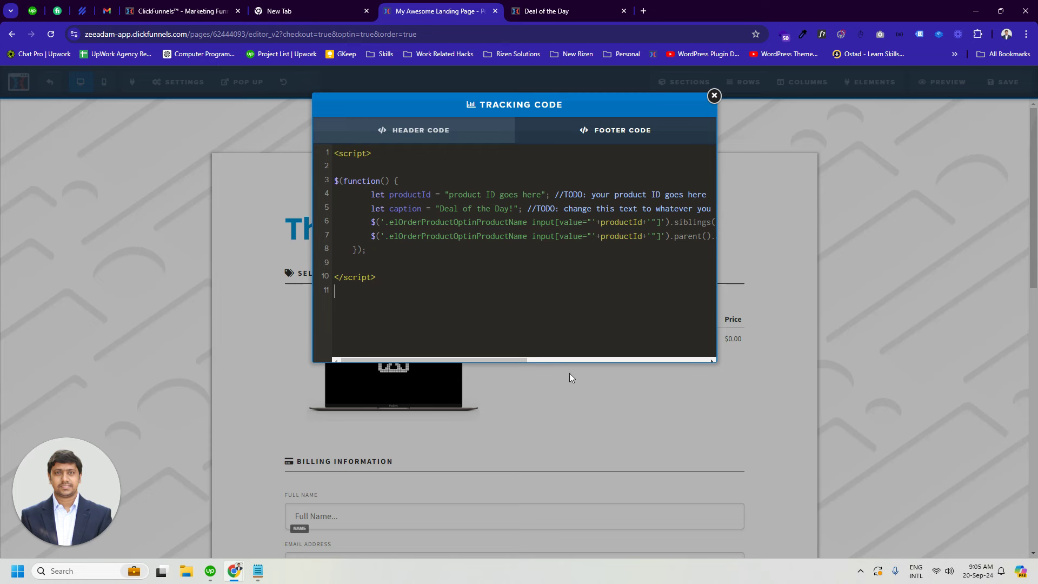
Replace the 'product ID goes here' placeholder in the script with 4809134
{"action": "left_click", "coordinate": [258, 571]}
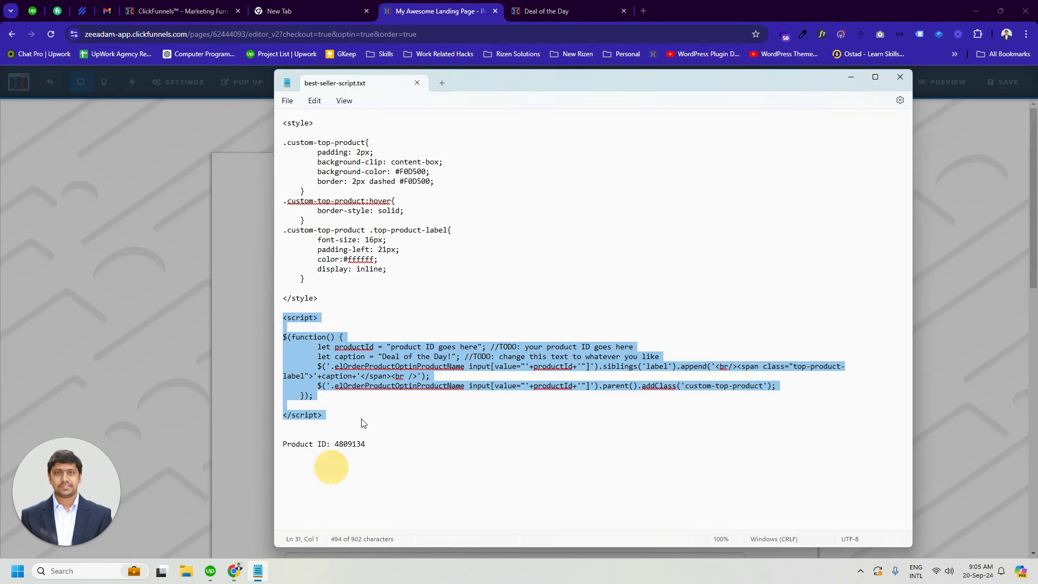
{"action": "double_click", "coordinate": [349, 445]}
{"action": "left_click", "coordinate": [438, 11]}
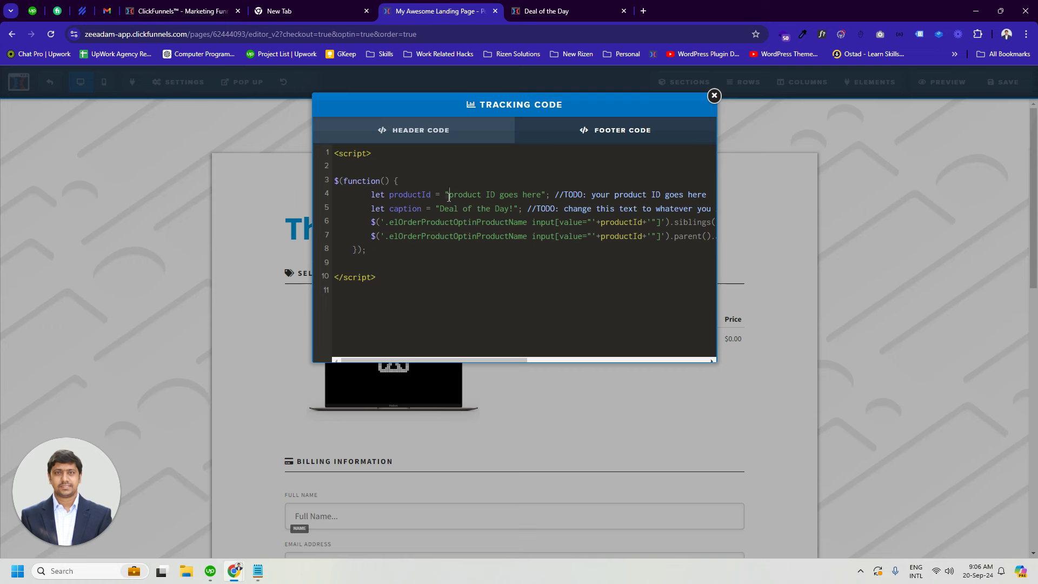
{"action": "left_click_drag", "start_coordinate": [449, 195], "coordinate": [542, 193]}
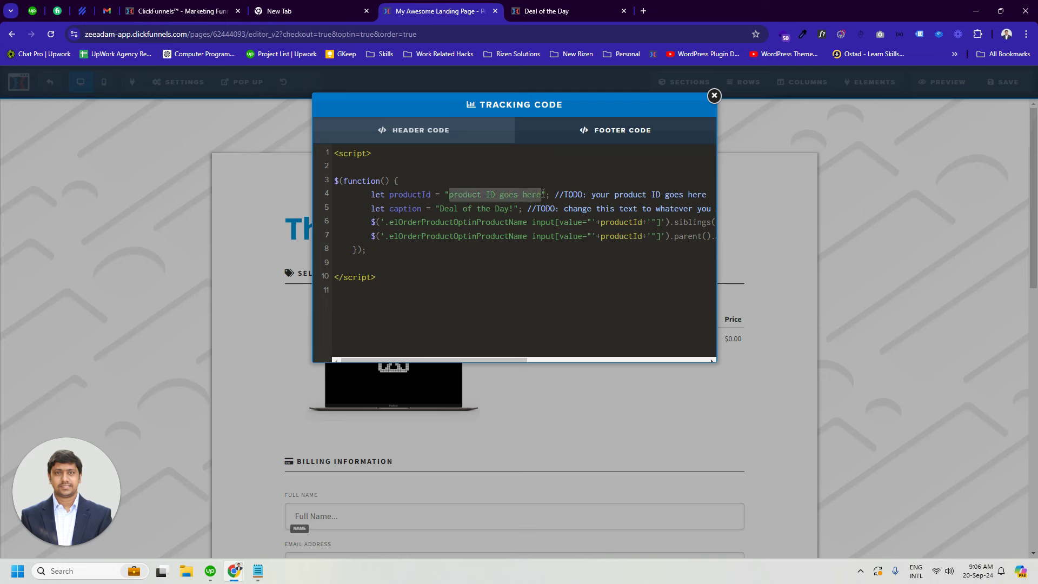
{"action": "type", "text": "4809134"}
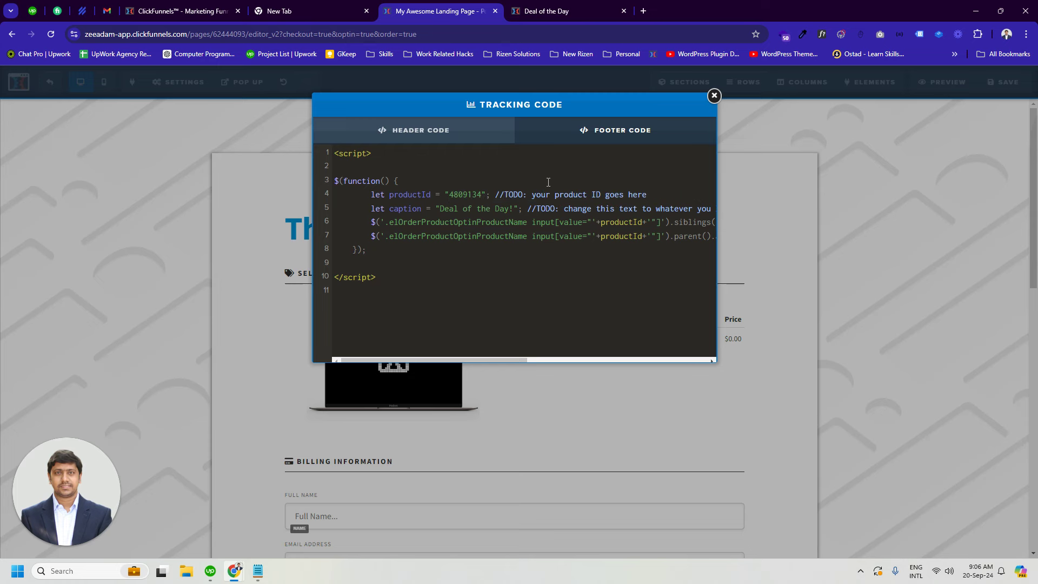
Close the tracking code editor and save the order page
{"action": "left_click", "coordinate": [741, 168]}
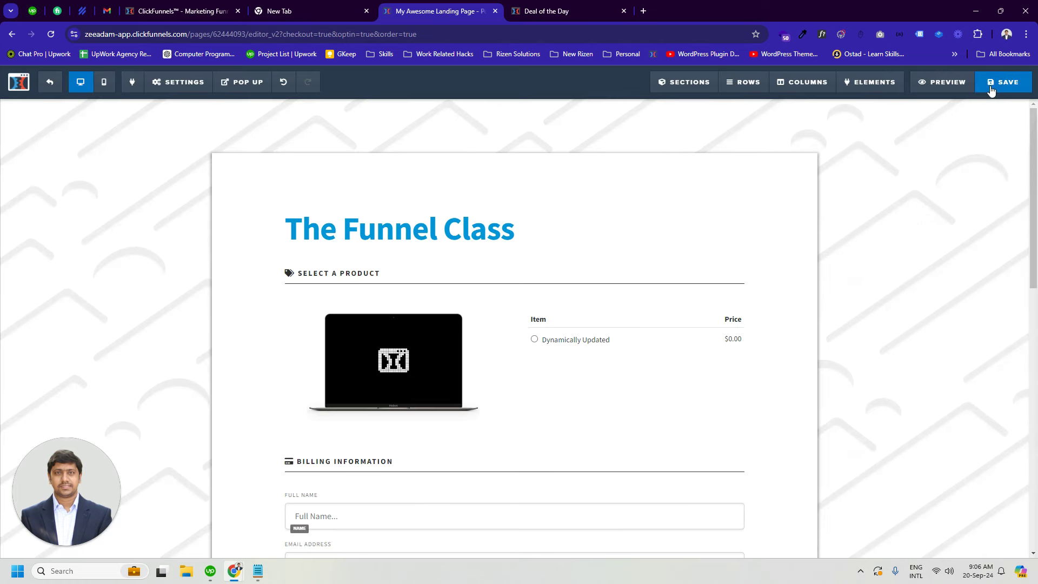
{"action": "left_click", "coordinate": [992, 81]}
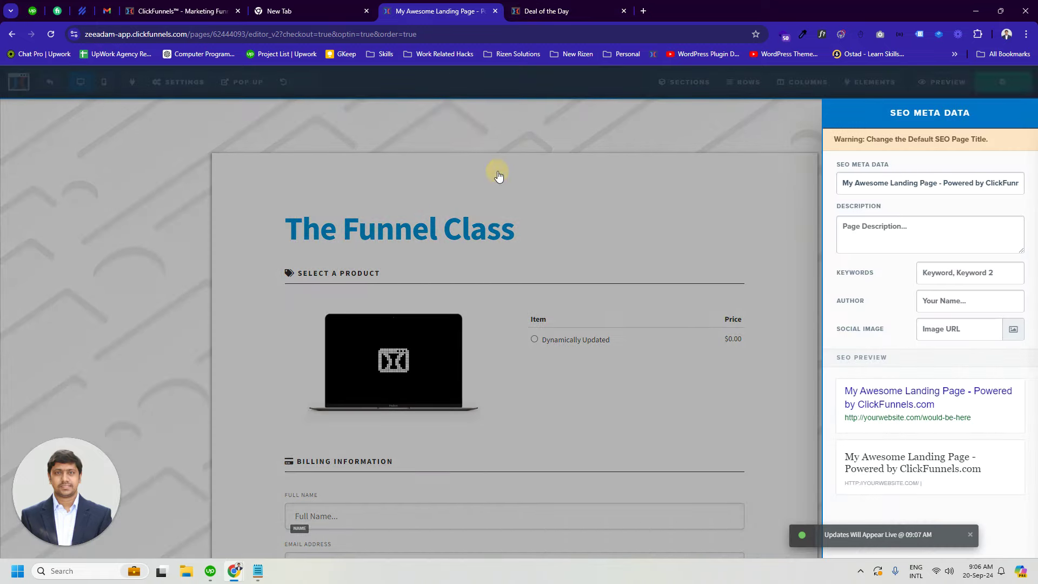
{"action": "left_click", "coordinate": [605, 174]}
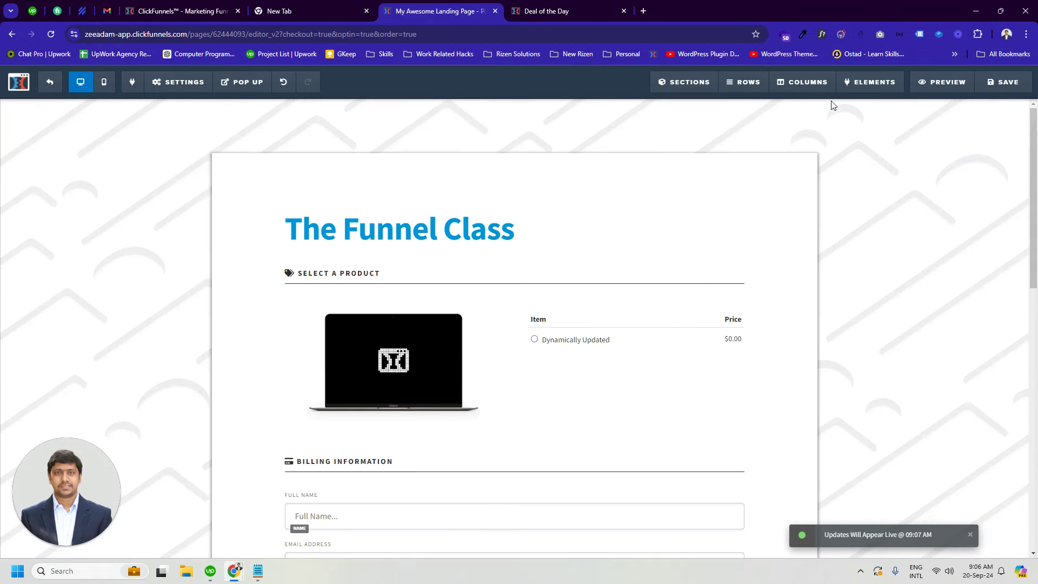
Preview the order page to see 'Recreate 4 Pages' highlighted as Deal of the Day
{"action": "left_click", "coordinate": [943, 82]}
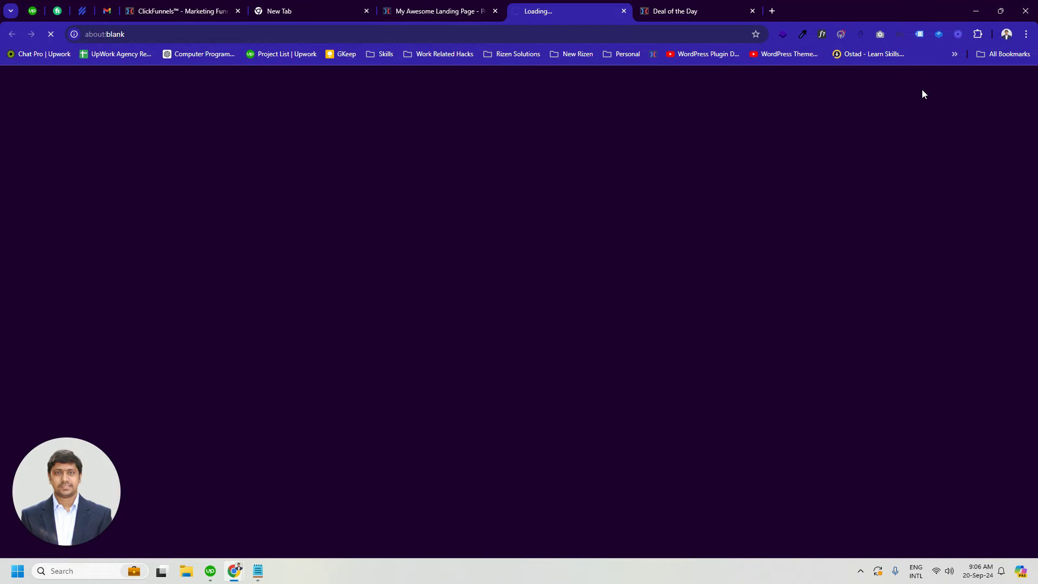